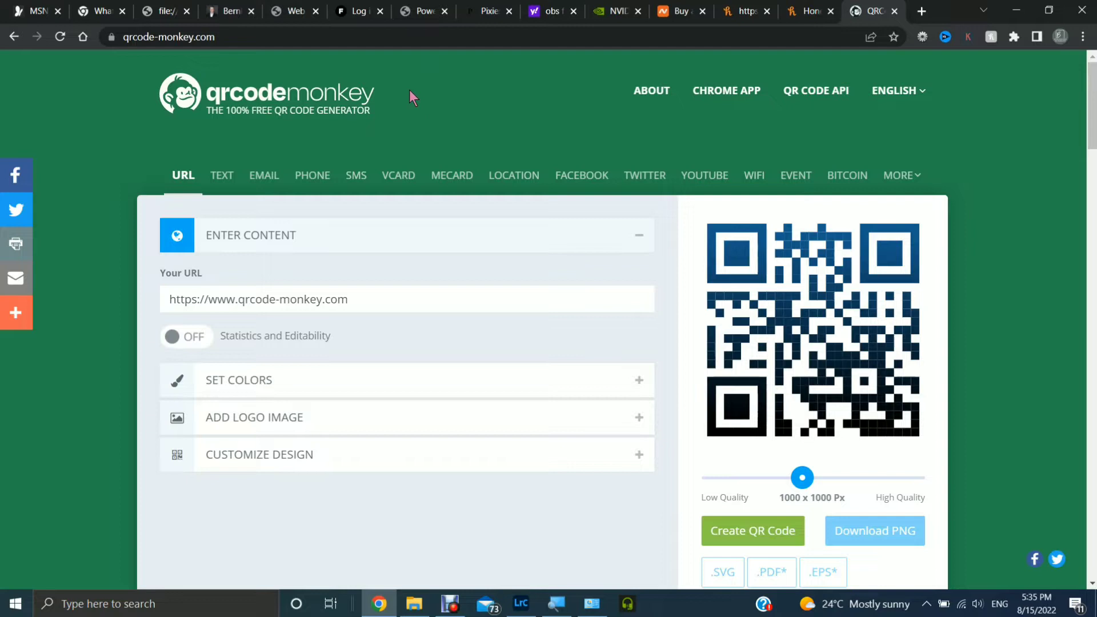
Replace the sample qrcode-monkey.com URL with your personal website address.
click(394, 295)
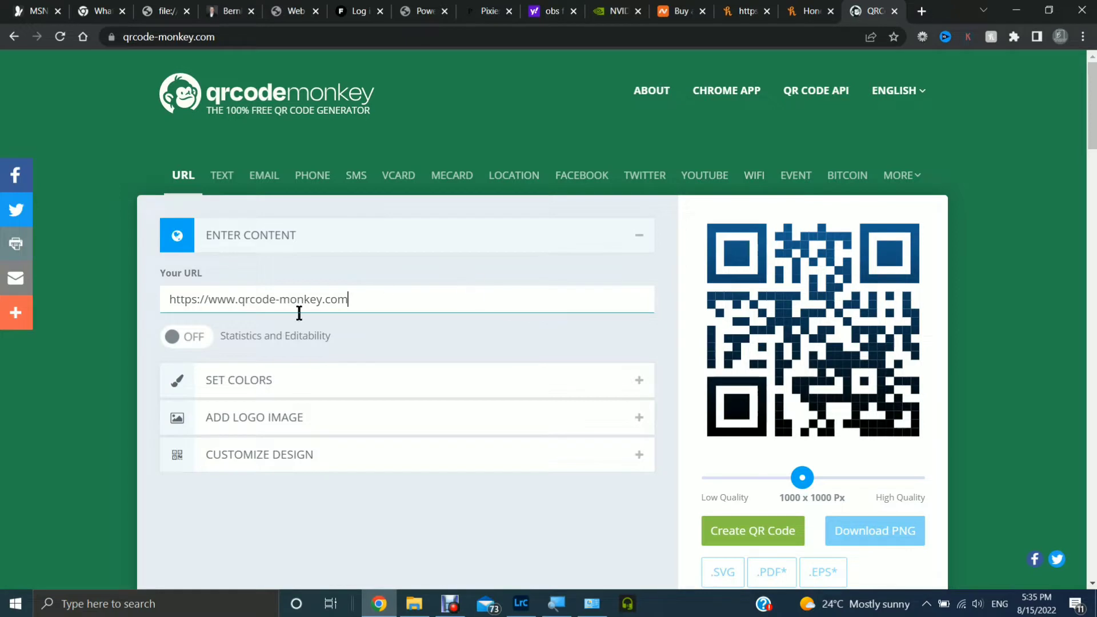
key(ctrl+a)
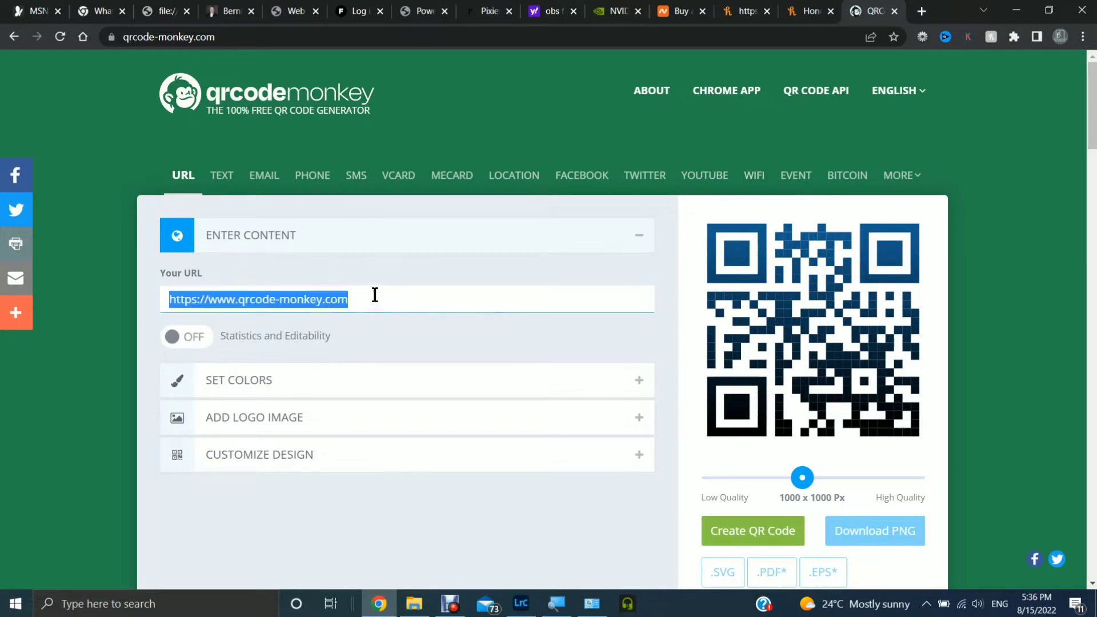
text(http://bernhardschmidt.ca)
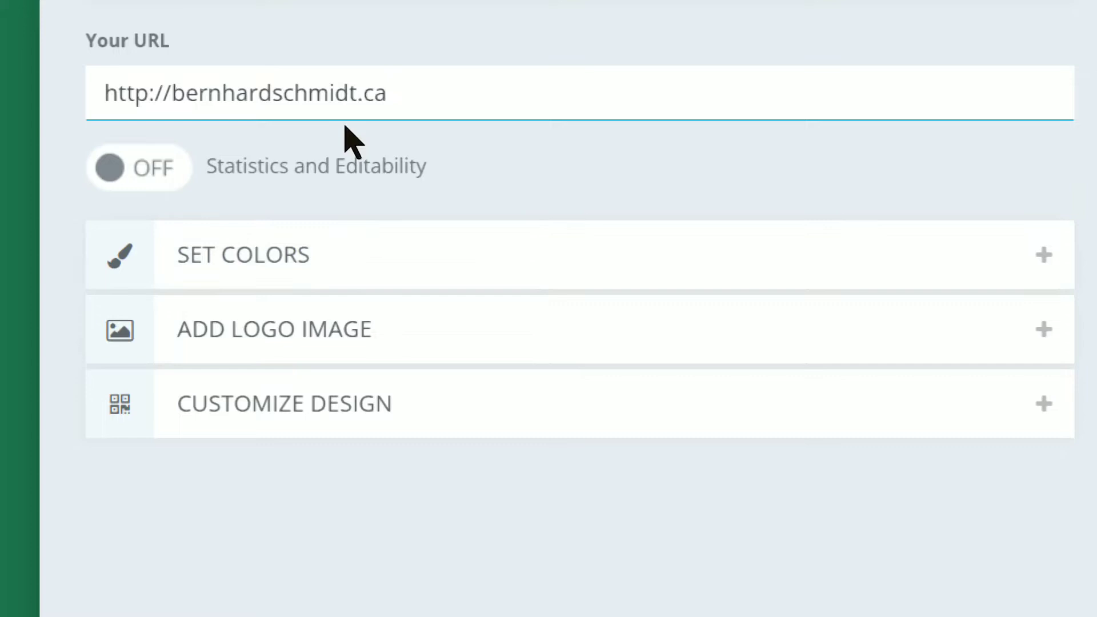
Expand Set Colors and select the Background Color hex value.
scroll(383, 205, down, 2)
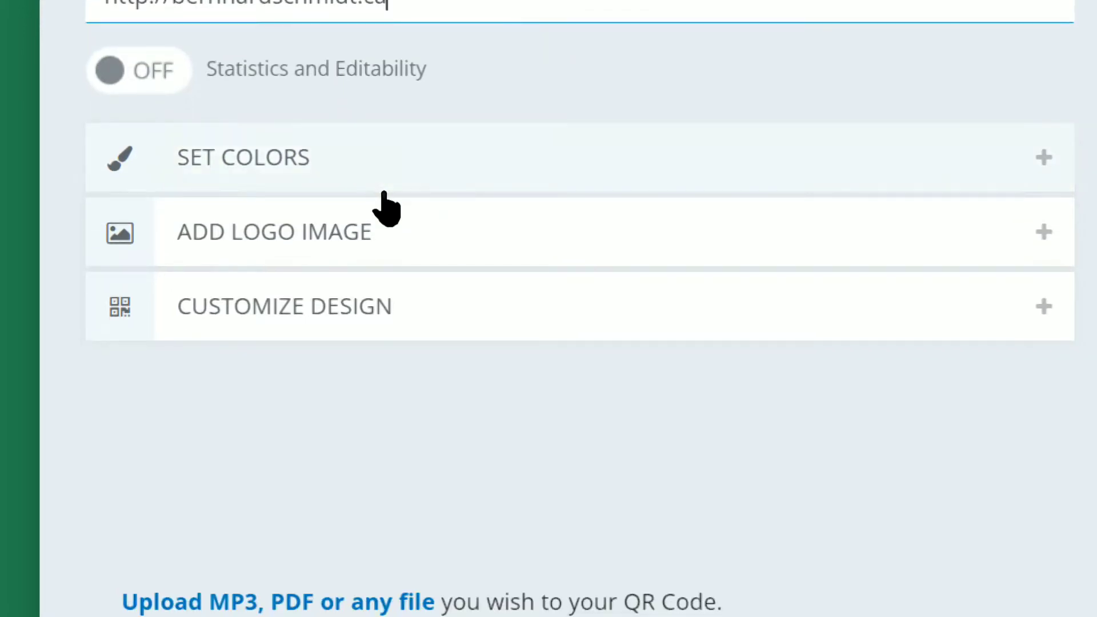
click(327, 169)
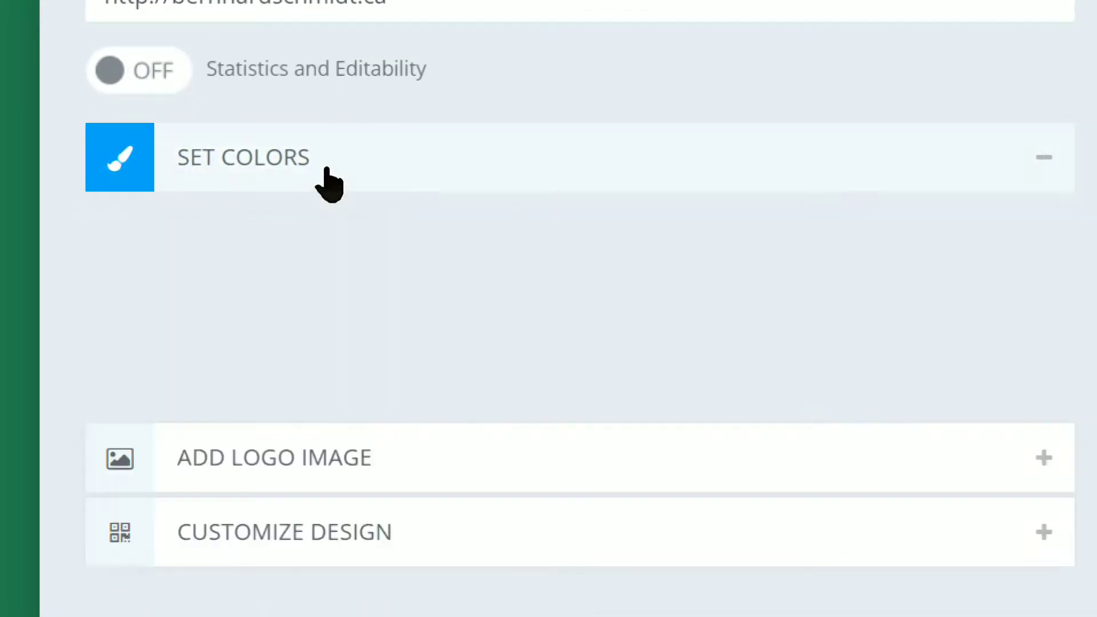
scroll(327, 171, down, 4)
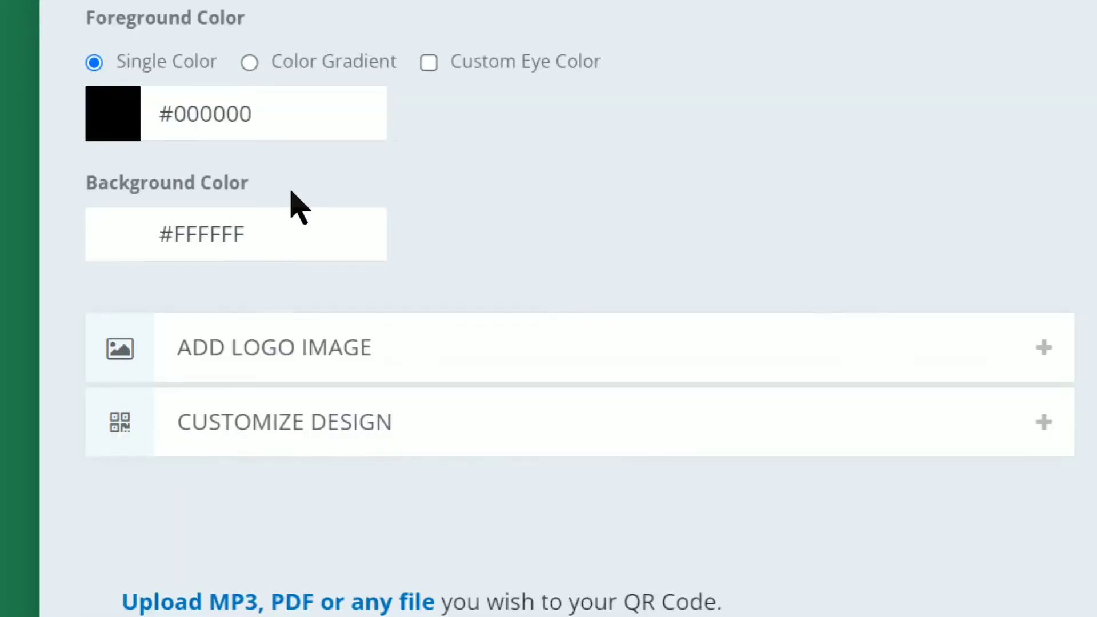
click(260, 237)
drag(260, 237, 91, 232)
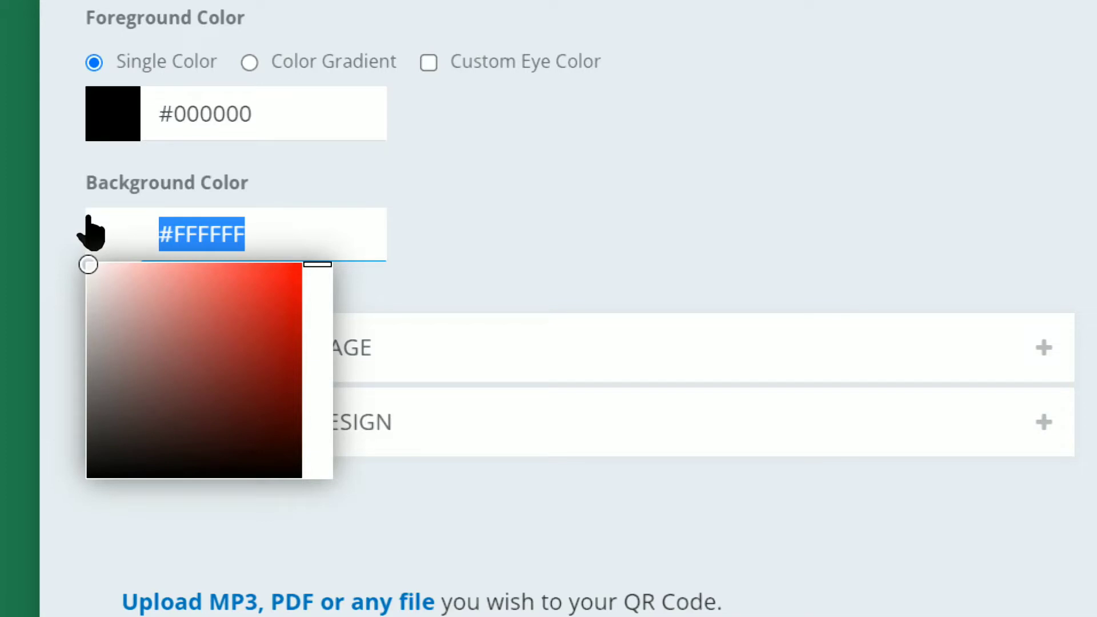
Try background colours 000 and fff, then clear the value and close the picker.
text(000)
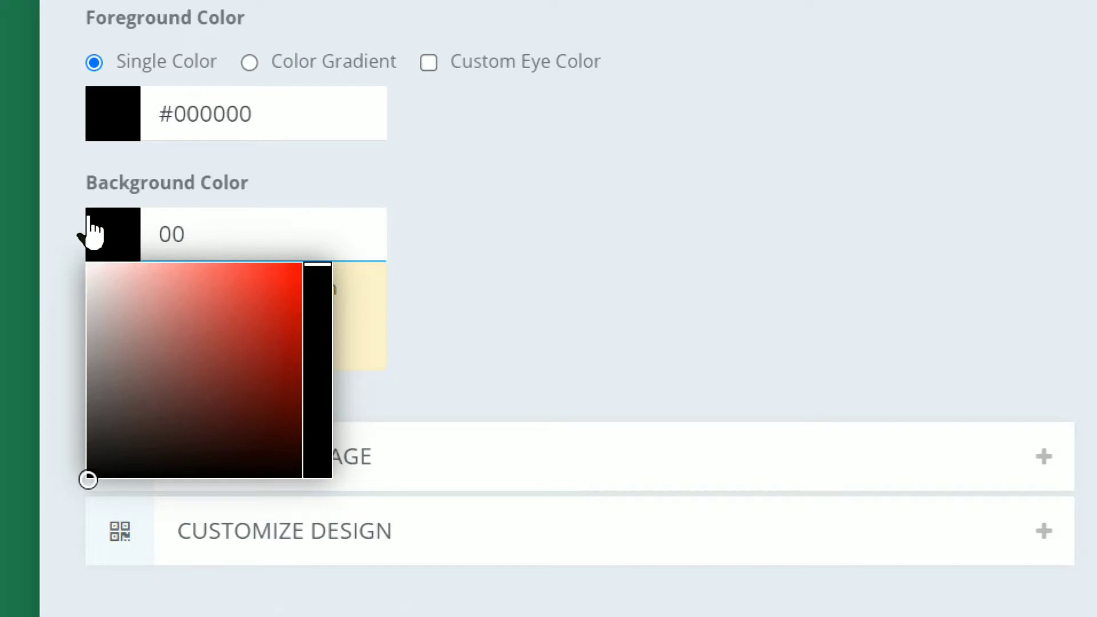
key(BackSpace)
key(BackSpace)
text(ffff)
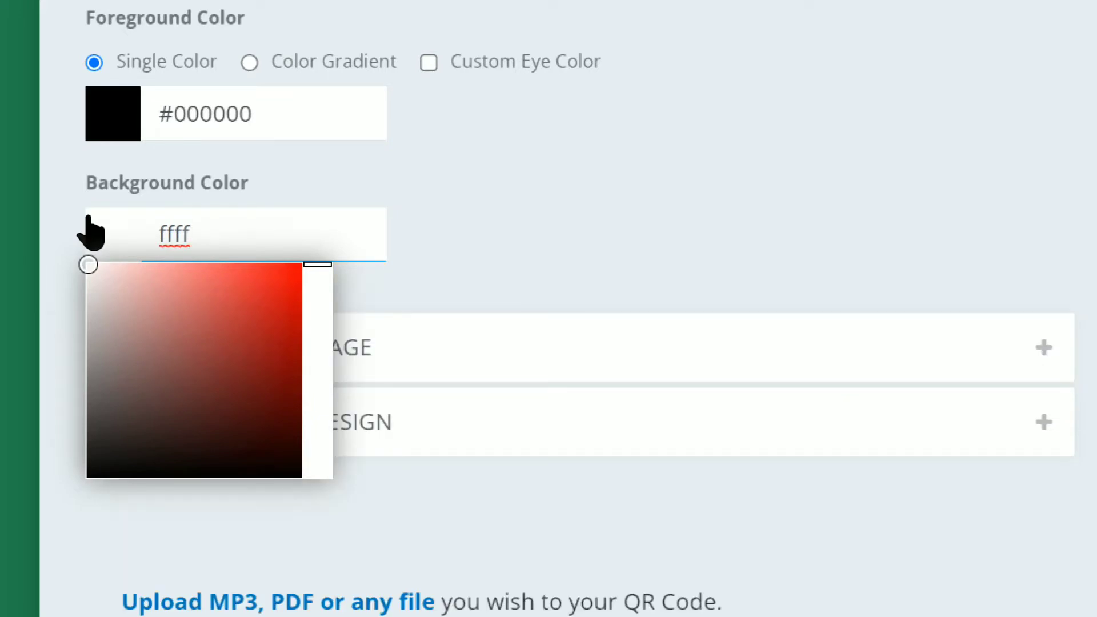
key(BackSpace)
key(BackSpace)
key(BackSpace)
key(BackSpace)
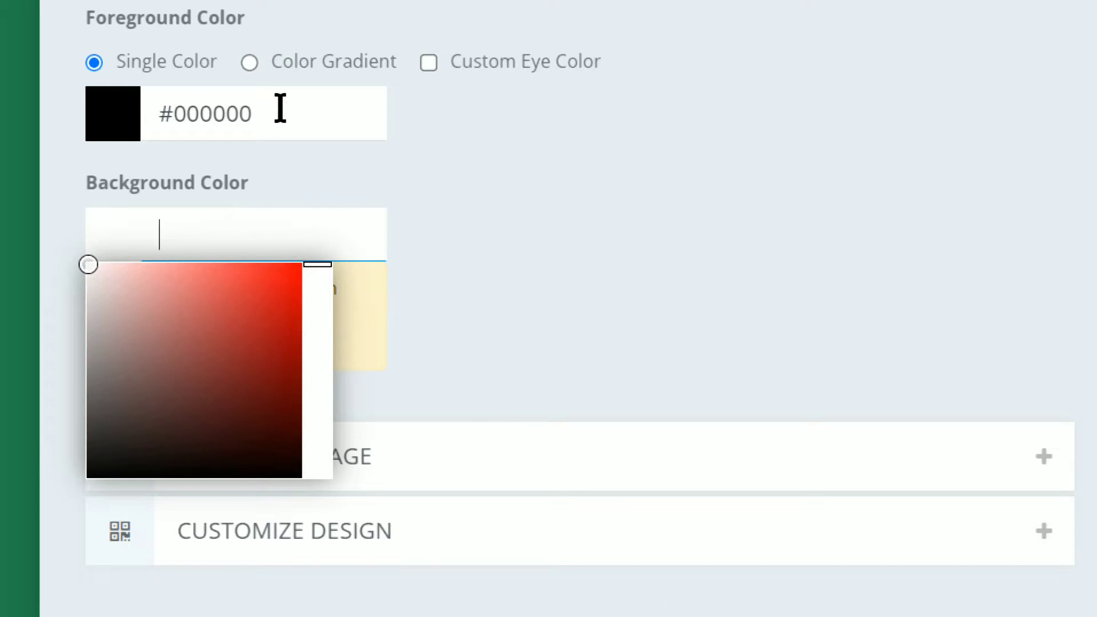
click(552, 190)
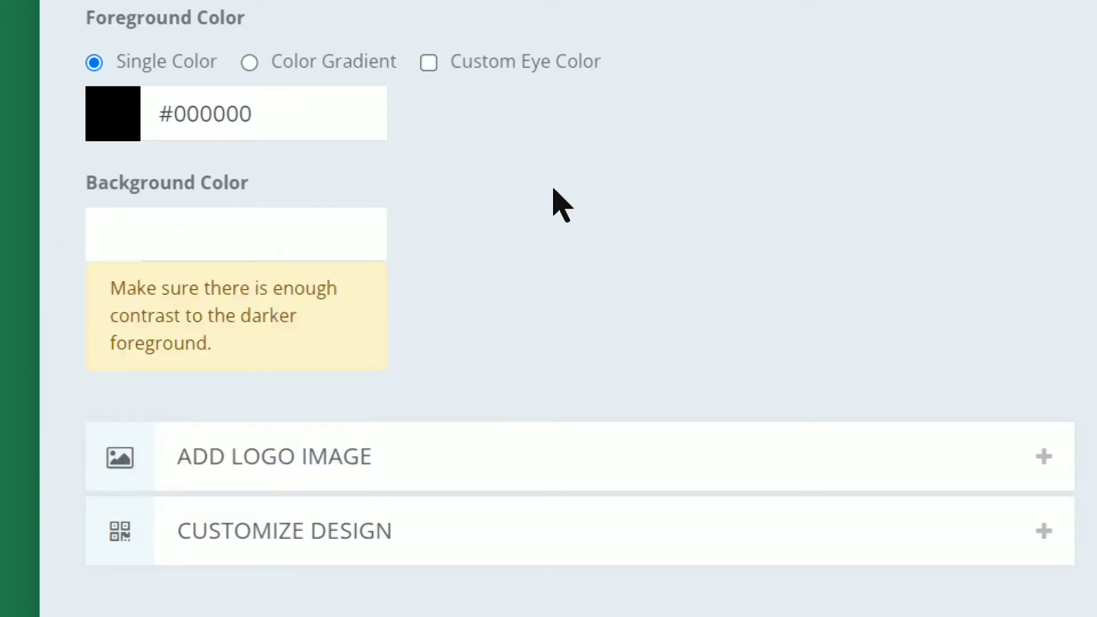
click(281, 113)
click(580, 193)
Expand Add Logo Image, browse the logo gallery, and collapse it without adding a logo.
scroll(578, 194, down, 5)
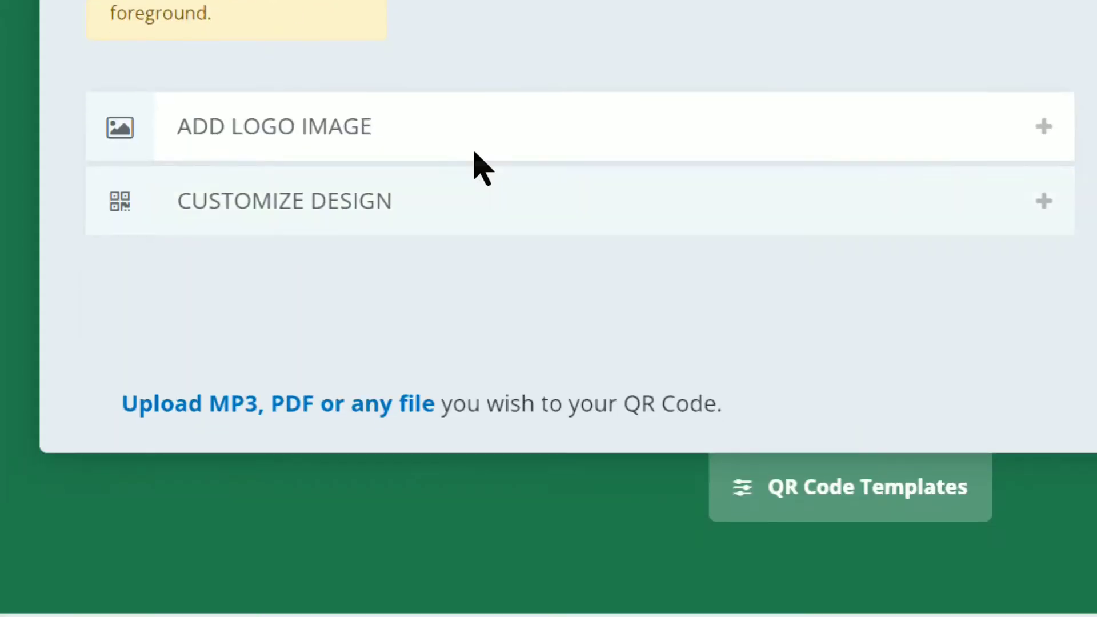
click(419, 120)
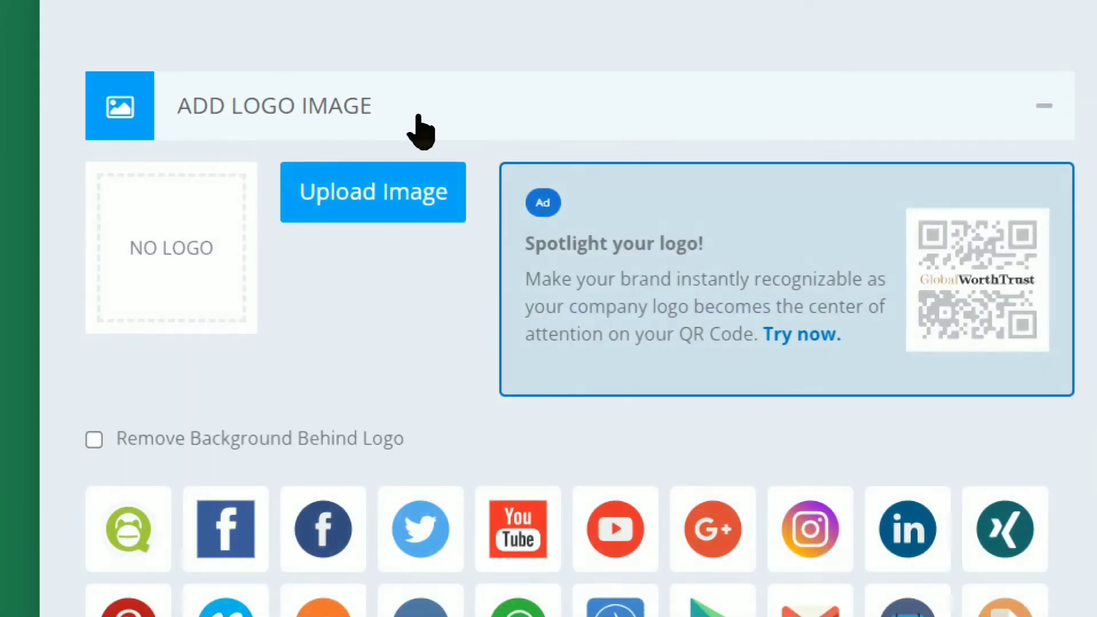
scroll(418, 132, down, 6)
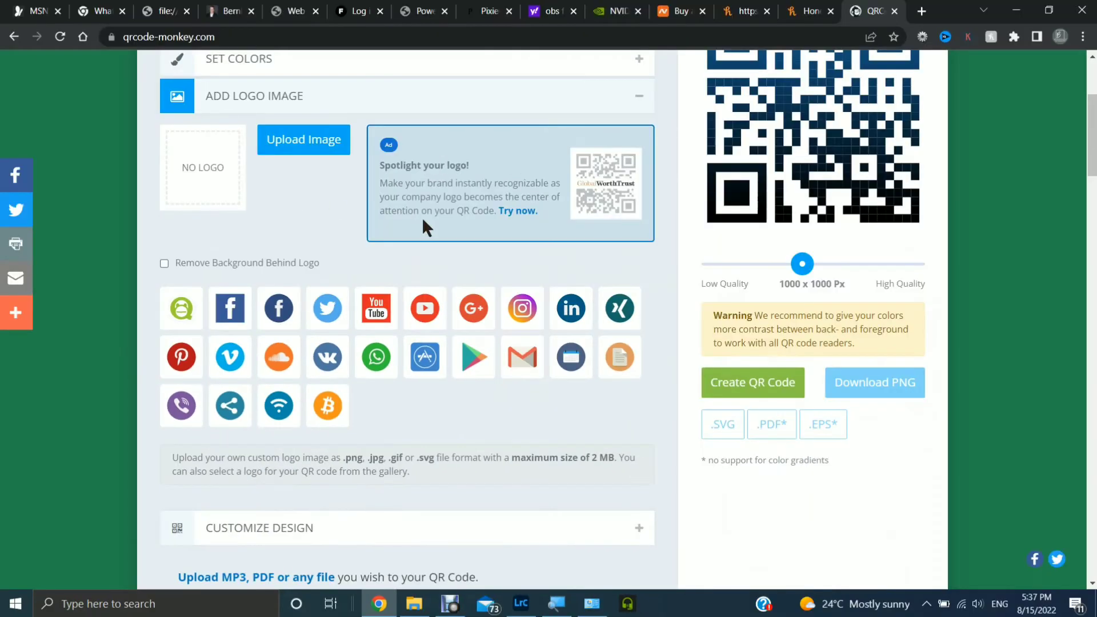
scroll(280, 172, up, 3)
scroll(280, 172, down, 3)
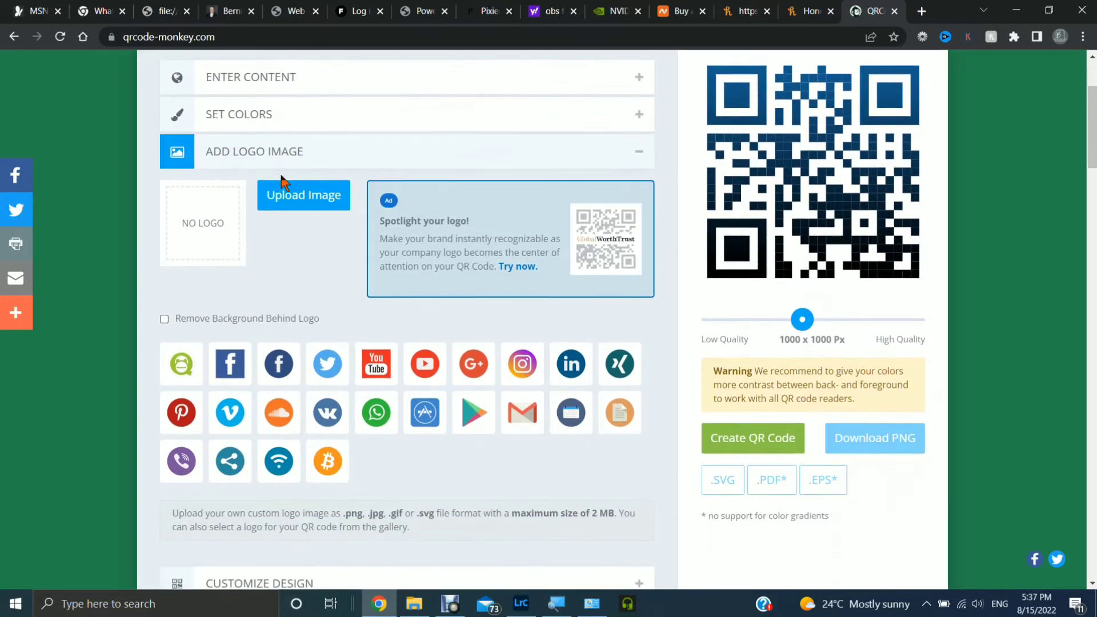
scroll(280, 173, down, 5)
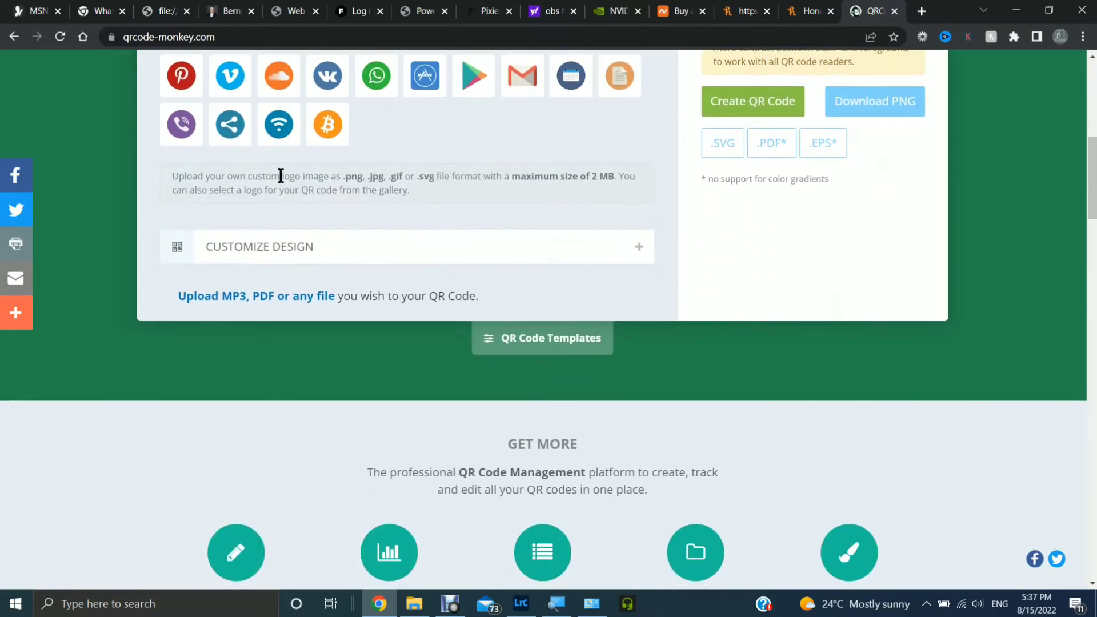
scroll(511, 242, up, 6)
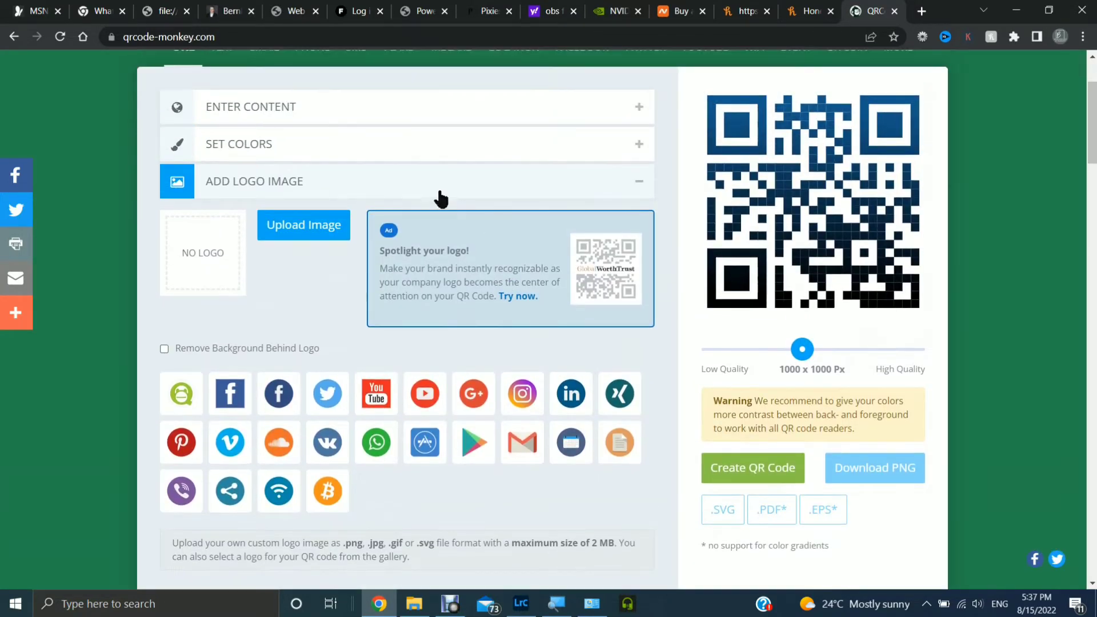
click(428, 190)
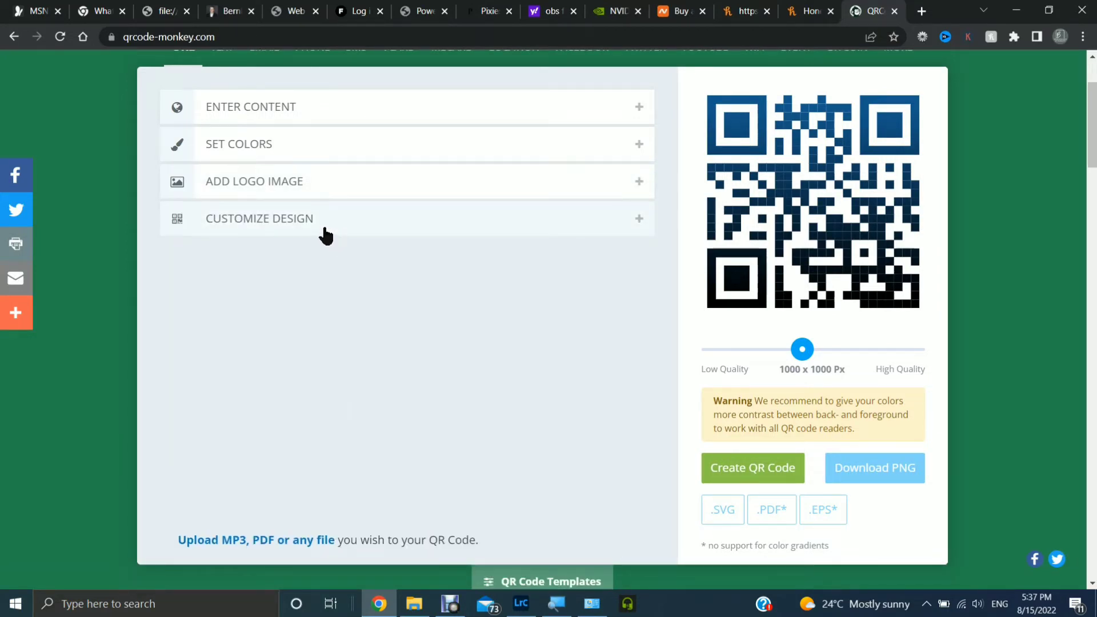
click(324, 229)
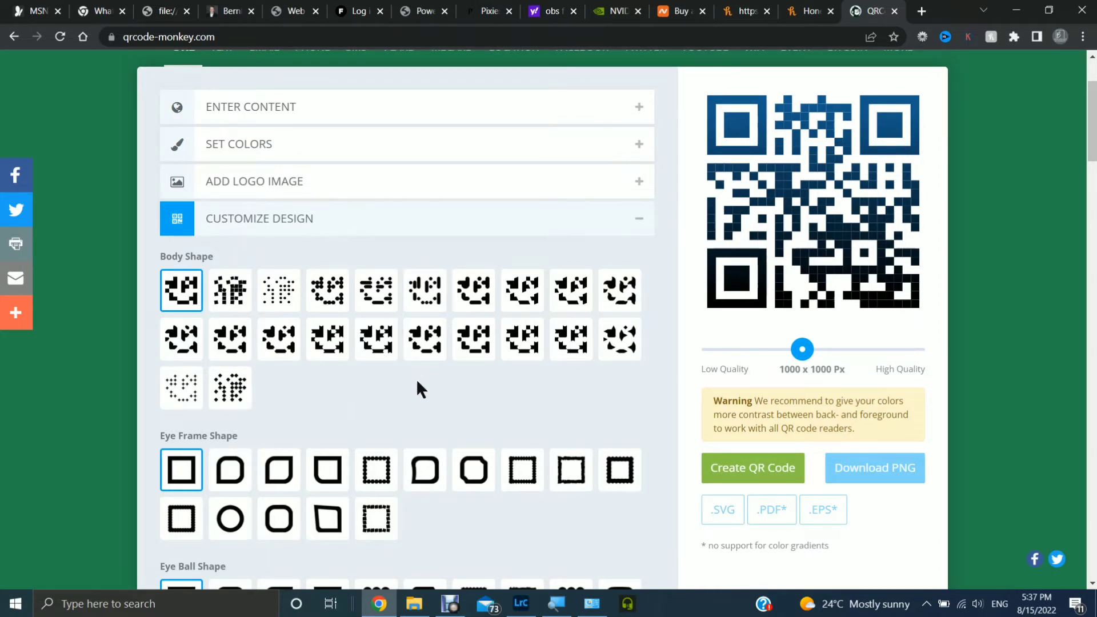
scroll(416, 379, down, 4)
scroll(419, 388, up, 3)
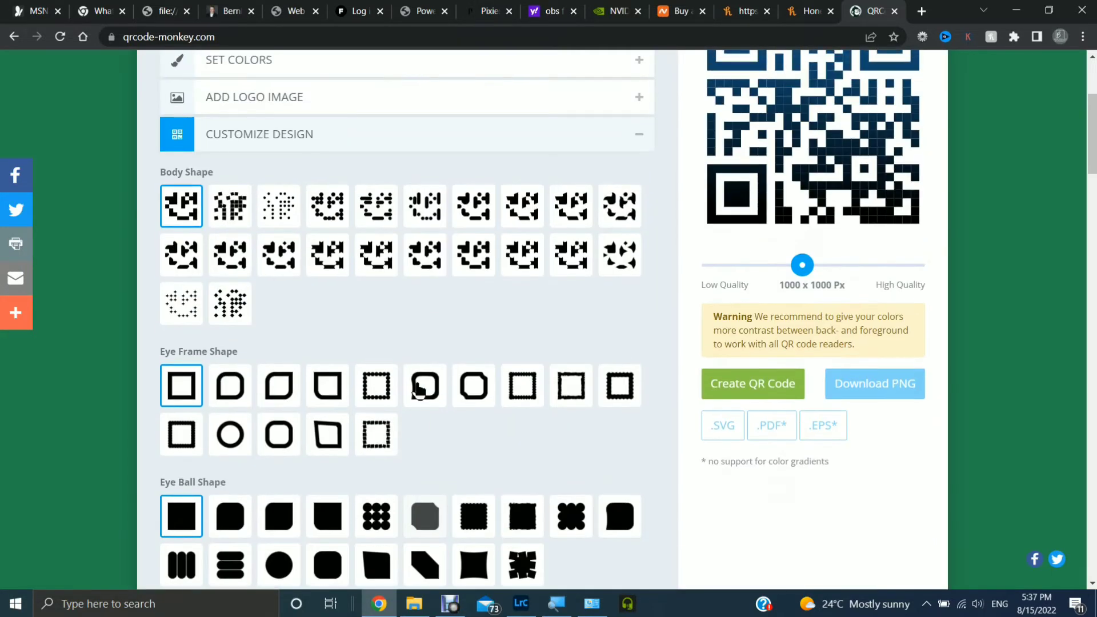
scroll(422, 391, down, 2)
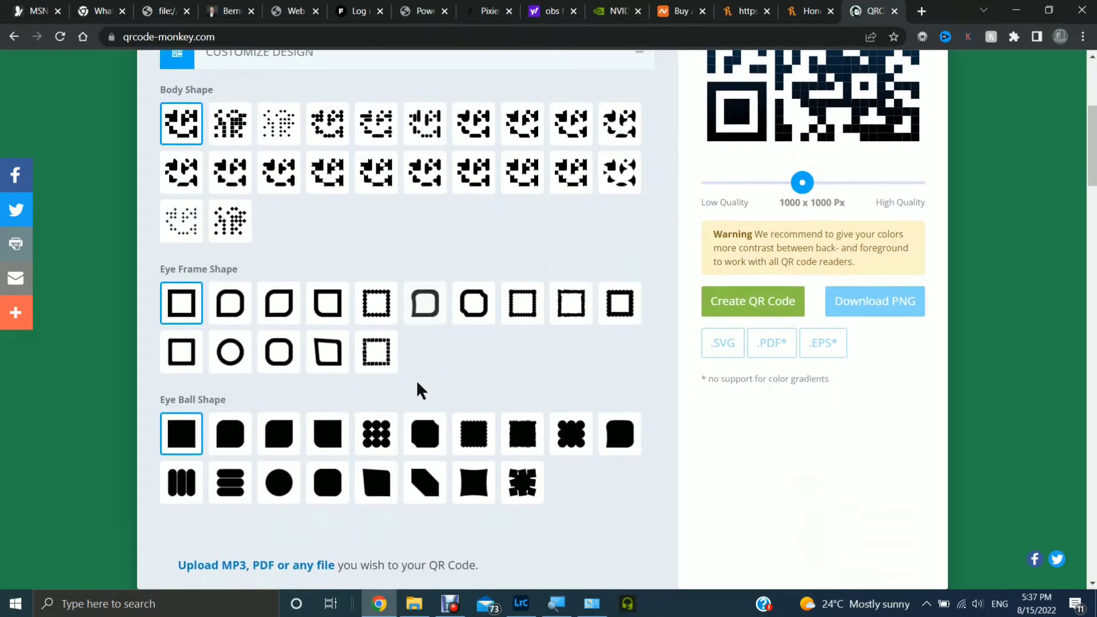
click(329, 353)
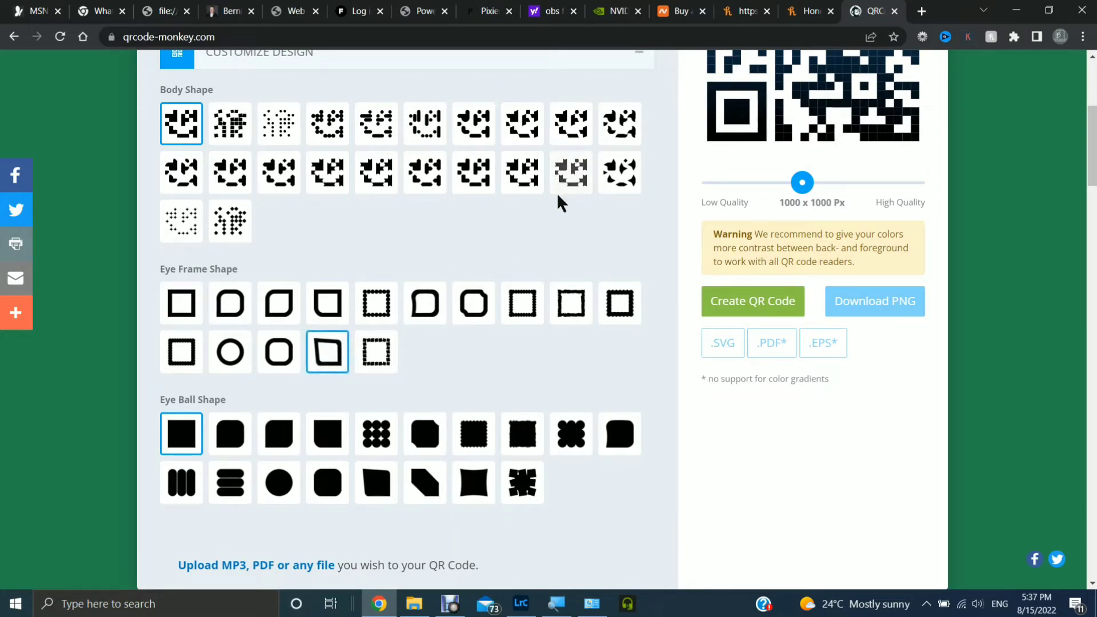
scroll(483, 191, up, 5)
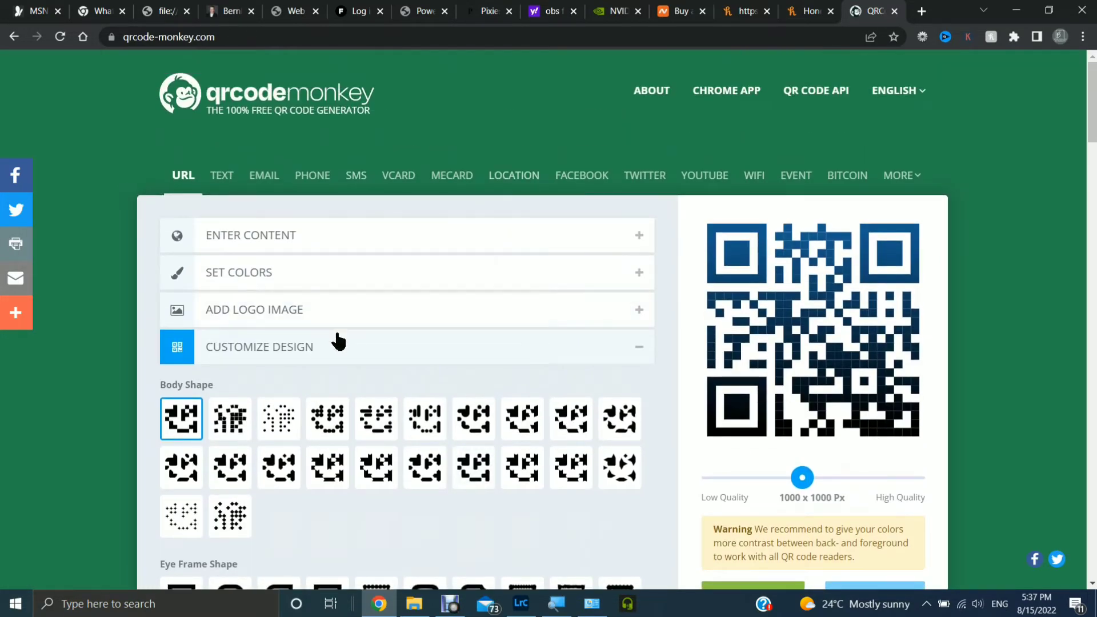
click(343, 349)
scroll(503, 334, down, 4)
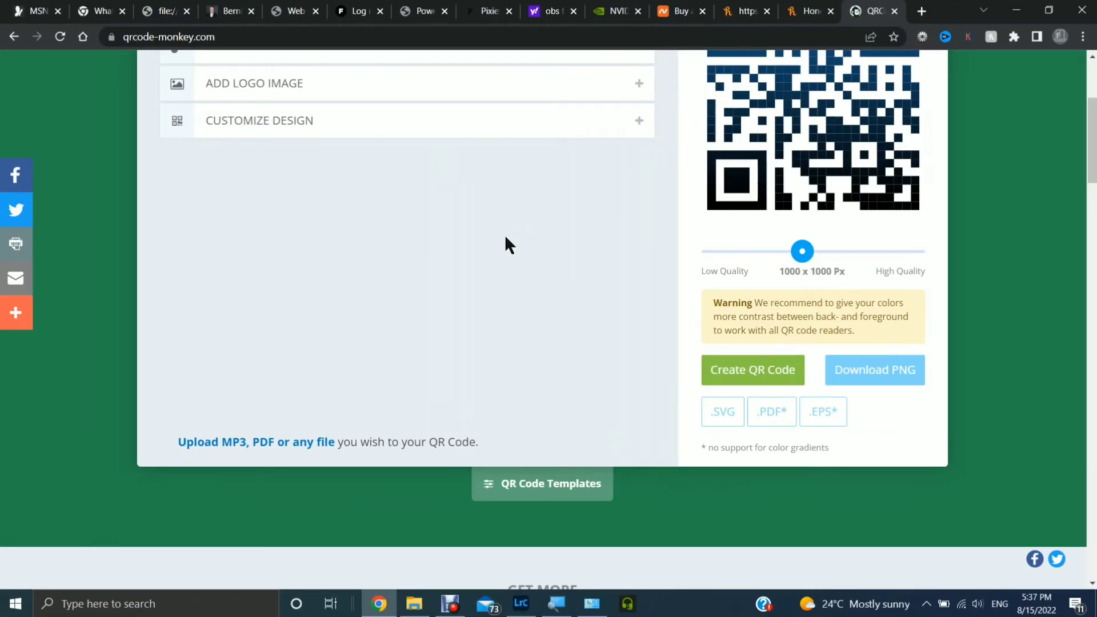
Pick a dark blue #1C0F7C background colour in the Set Colors picker.
scroll(497, 234, up, 4)
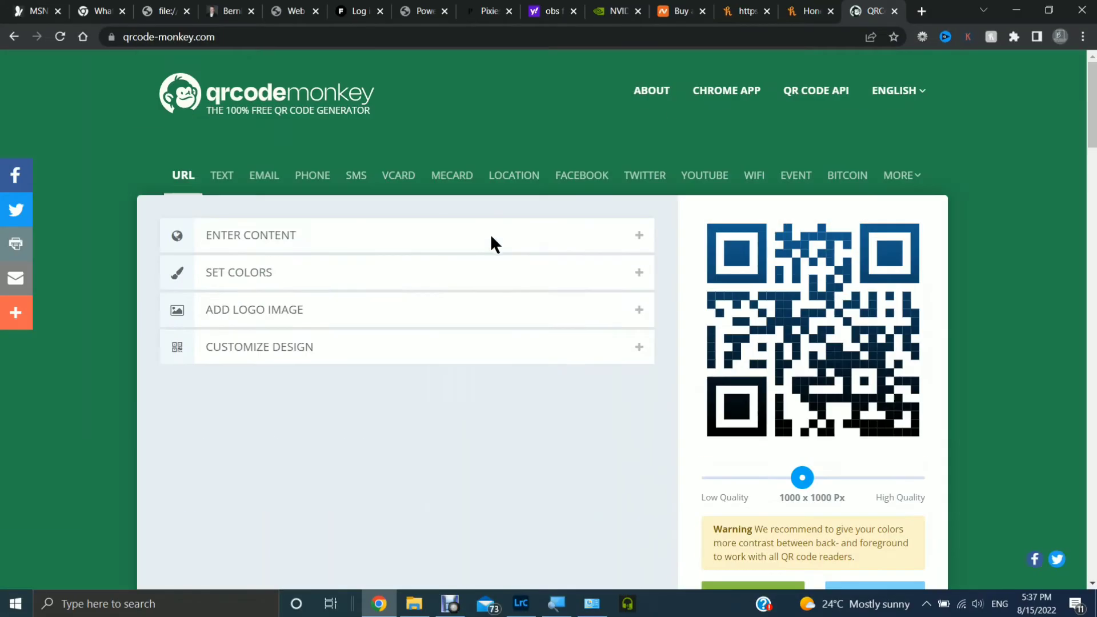
click(329, 237)
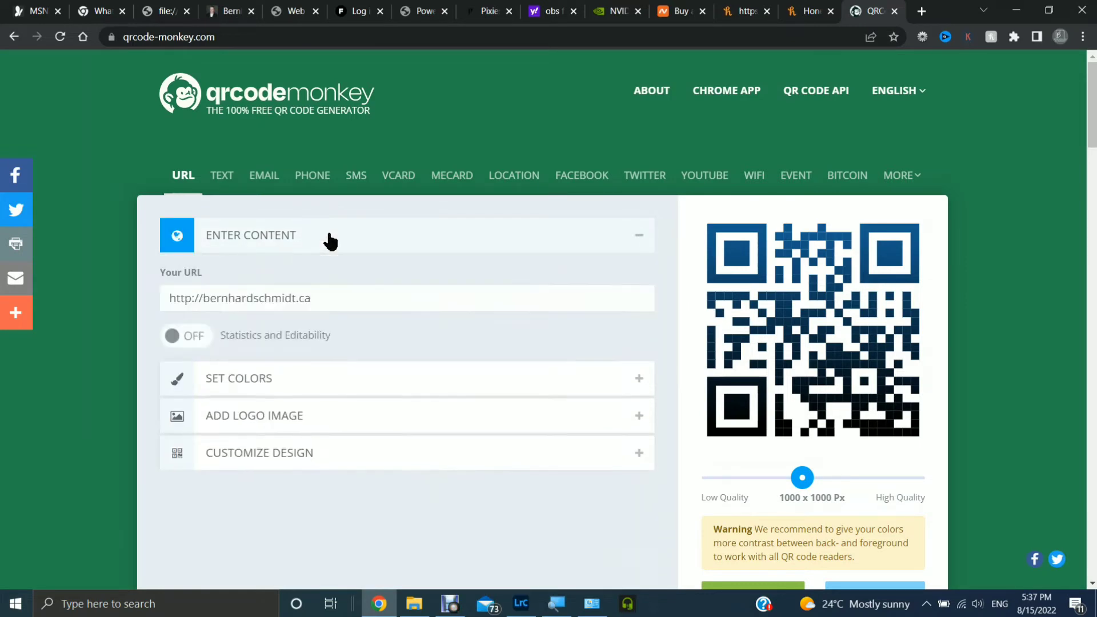
click(262, 380)
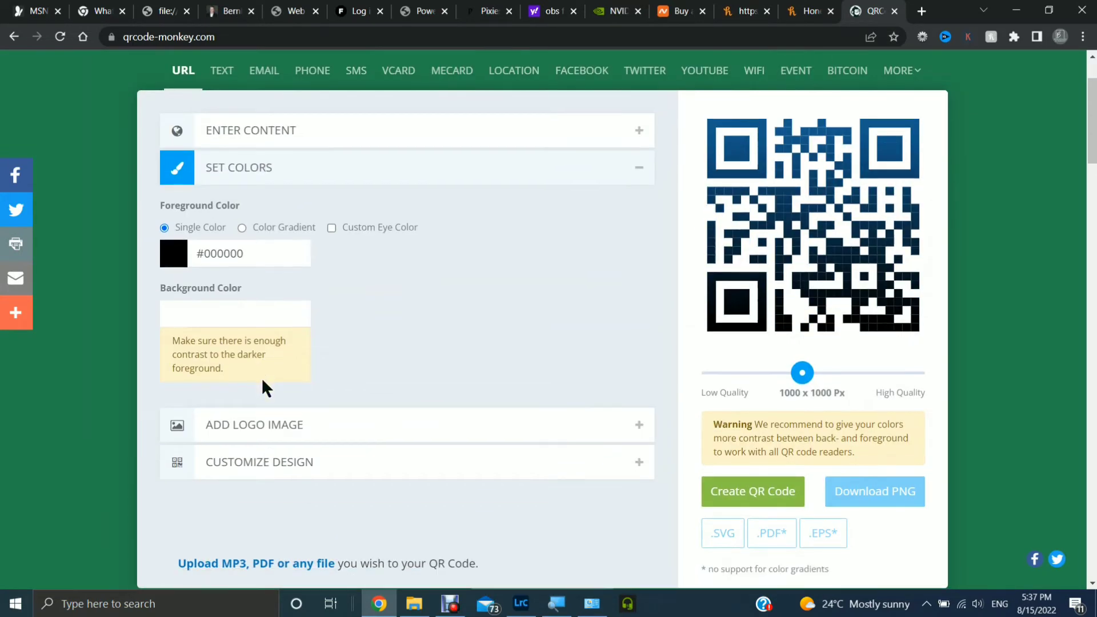
click(250, 313)
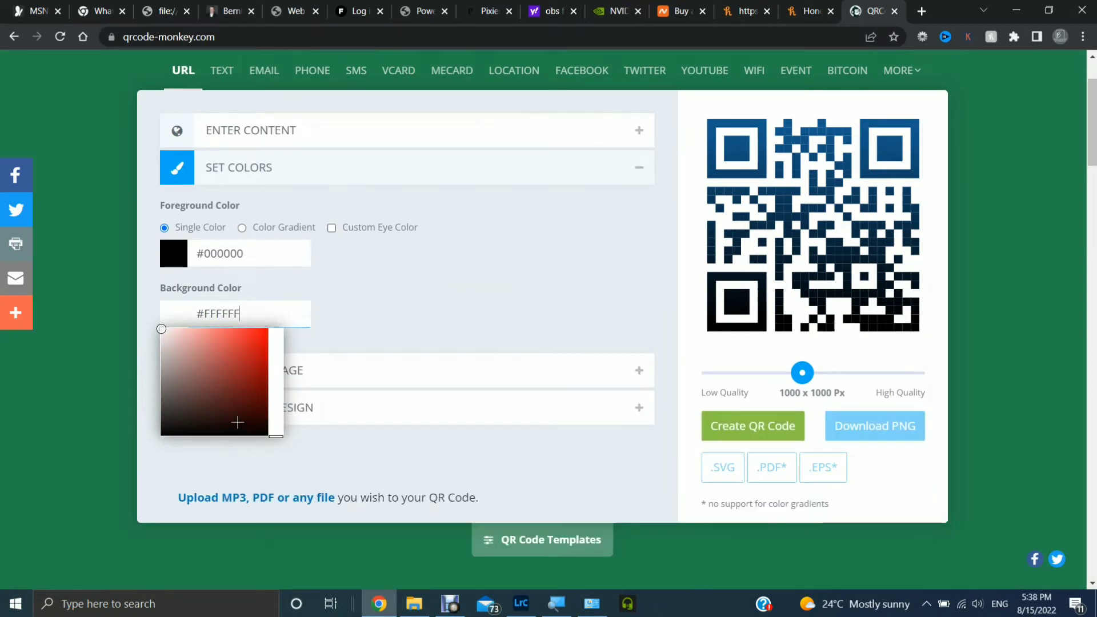
click(228, 368)
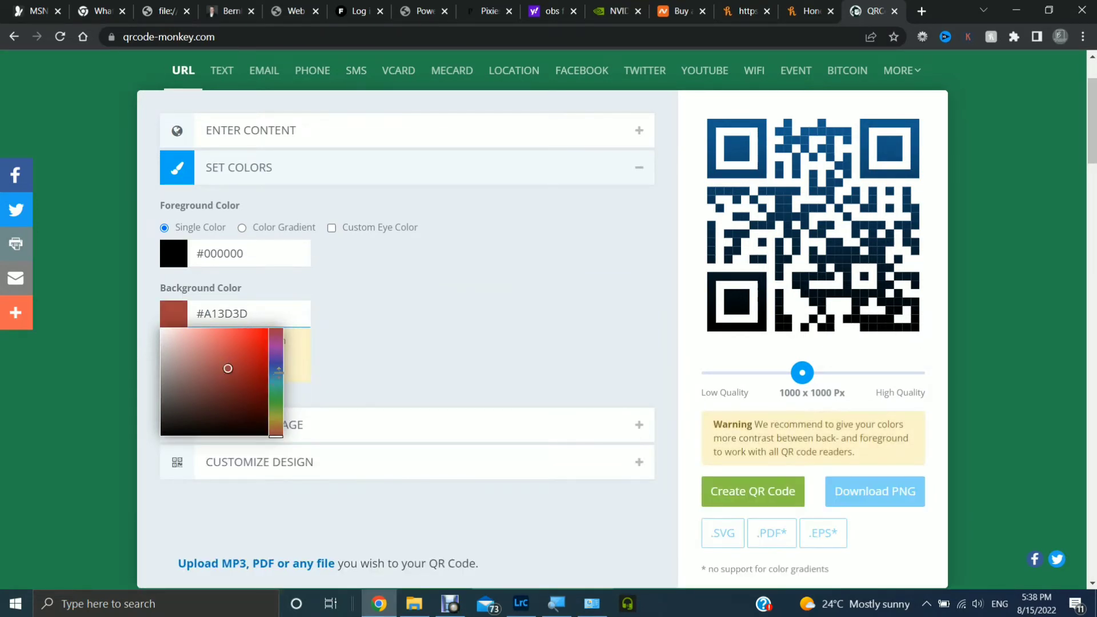
click(275, 361)
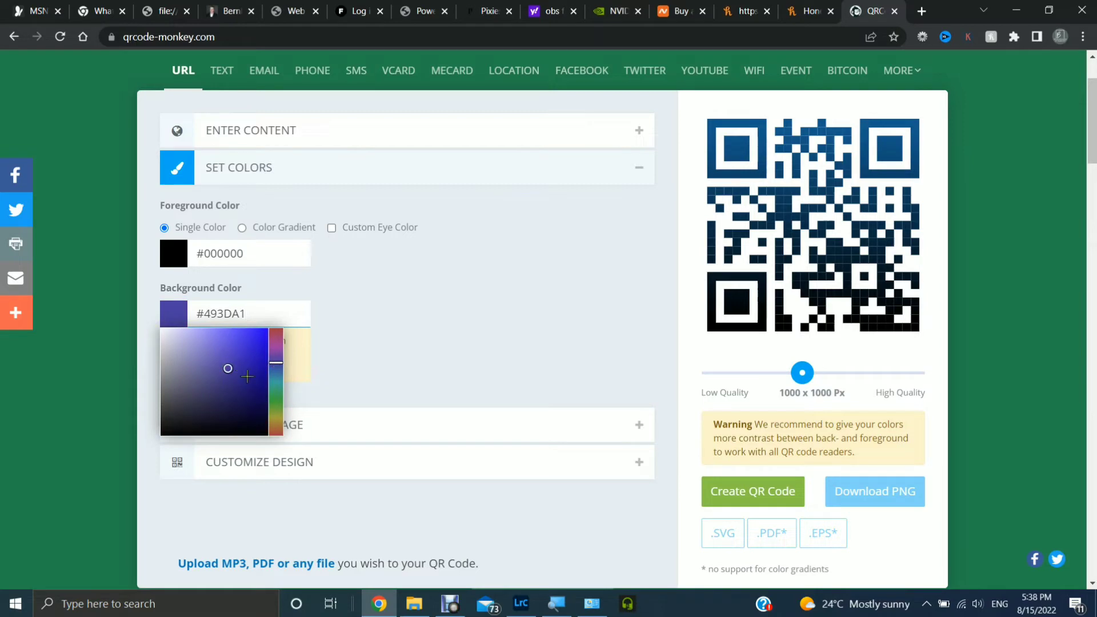
click(256, 384)
click(409, 302)
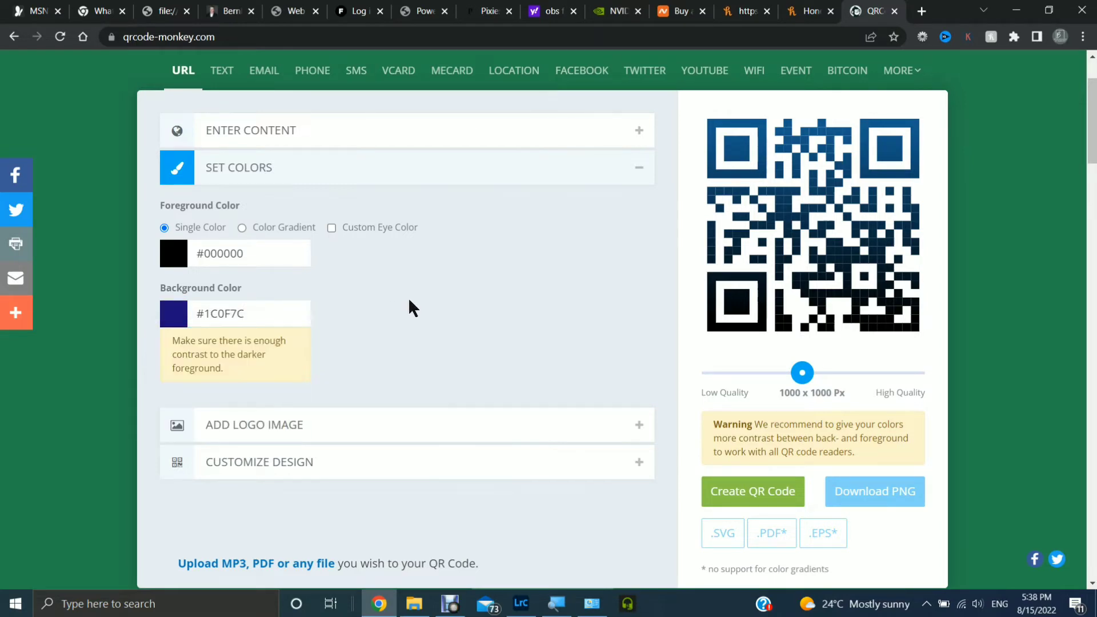
scroll(417, 343, down, 2)
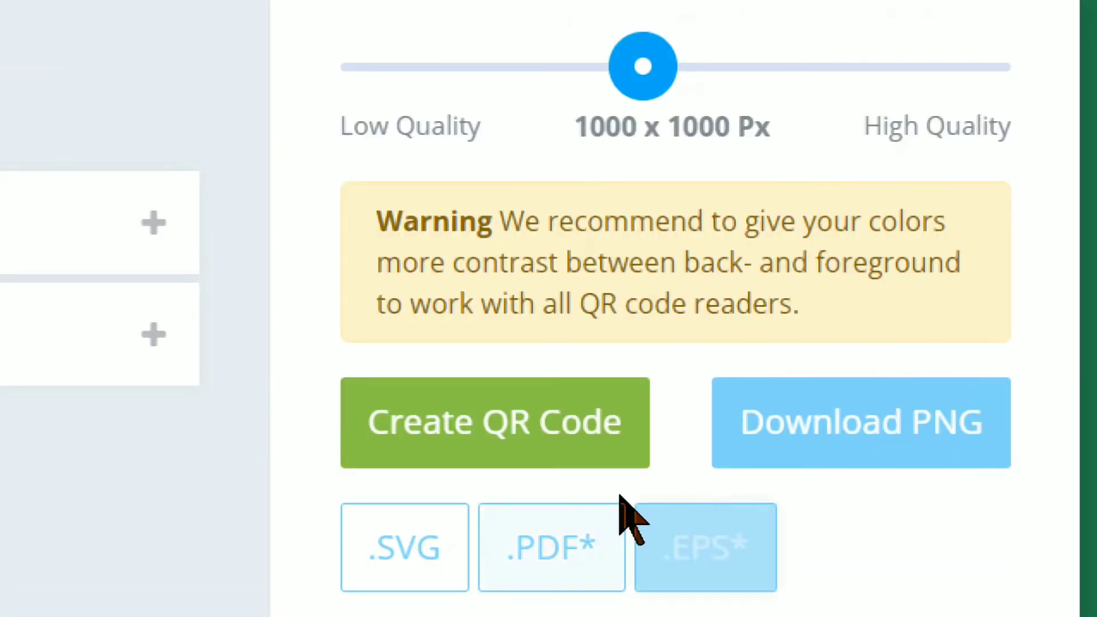
Regenerate the QR code to show black modules on the #1C0F7C background.
click(559, 432)
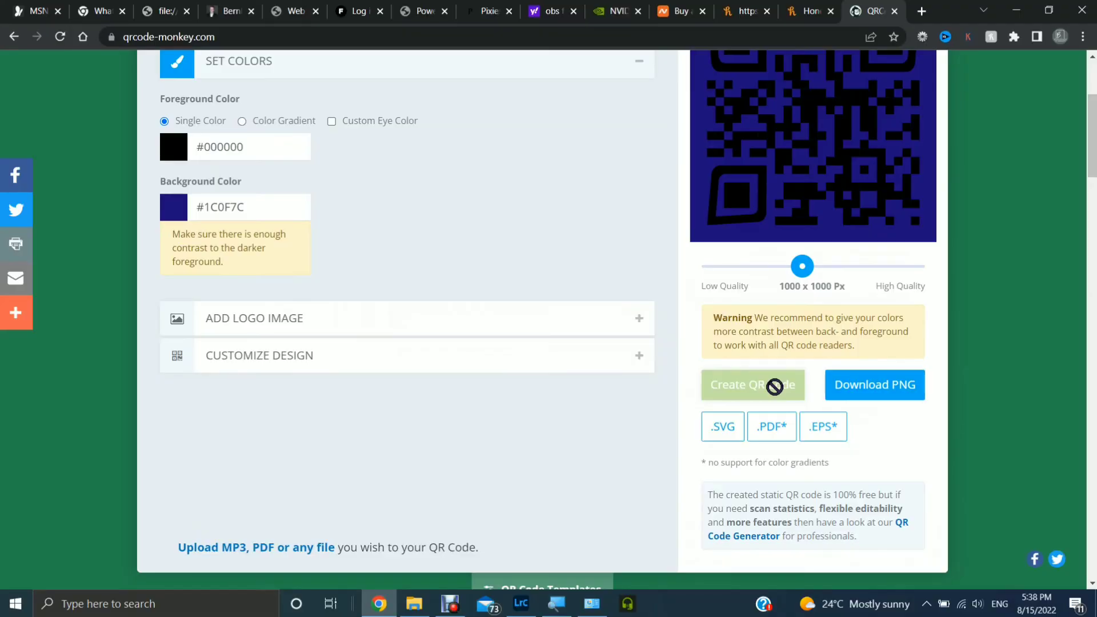
scroll(742, 152, up, 2)
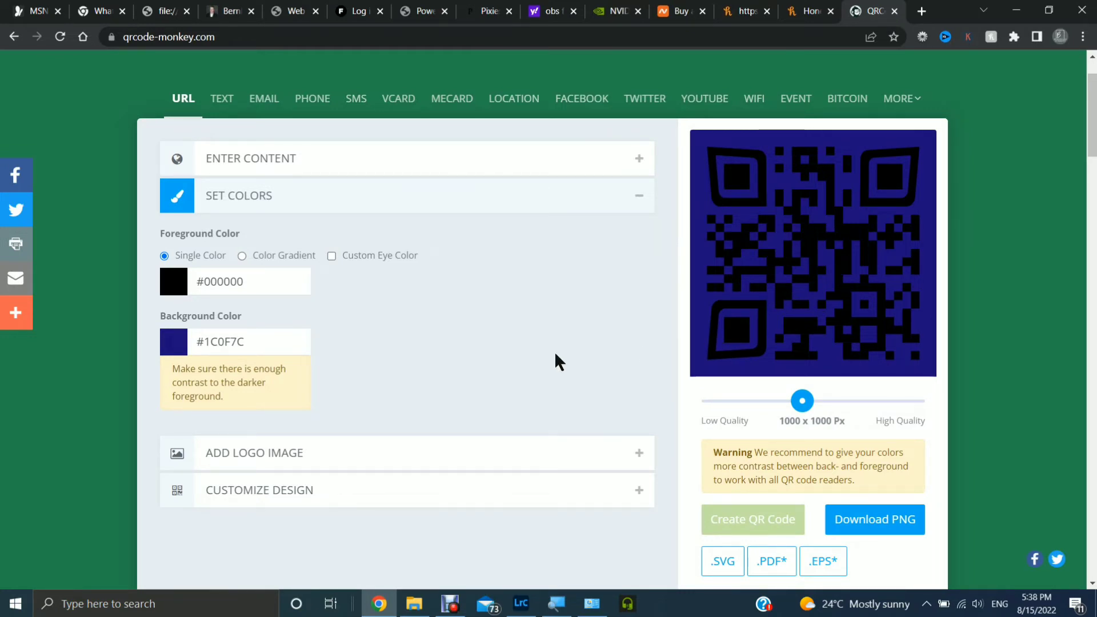
Change the background colour hex to fff and regenerate the QR code.
click(271, 342)
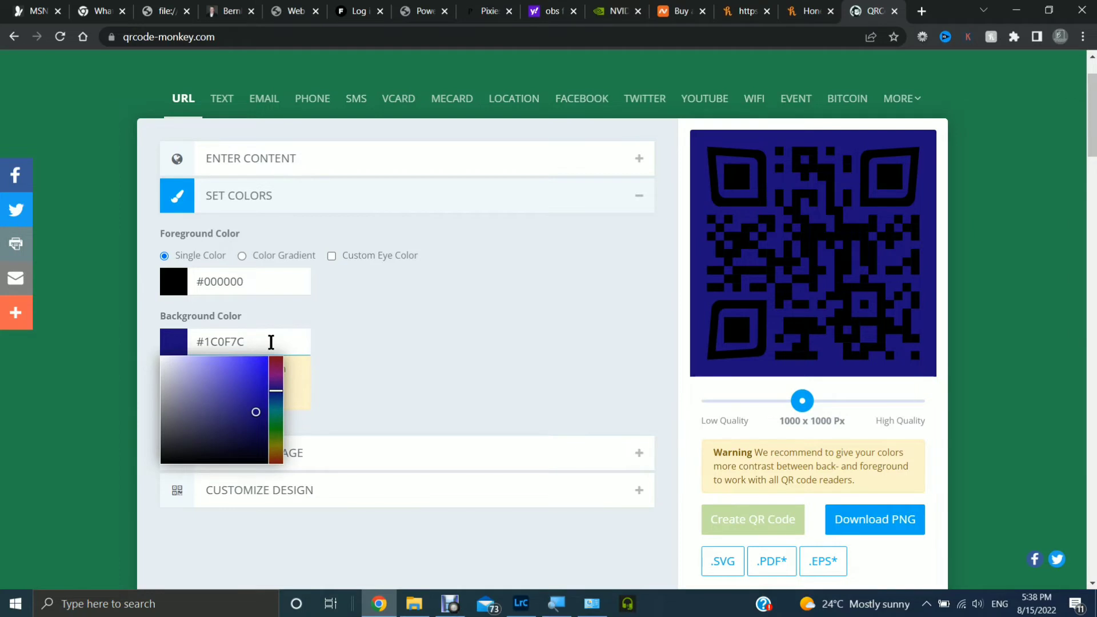
text(ffff)
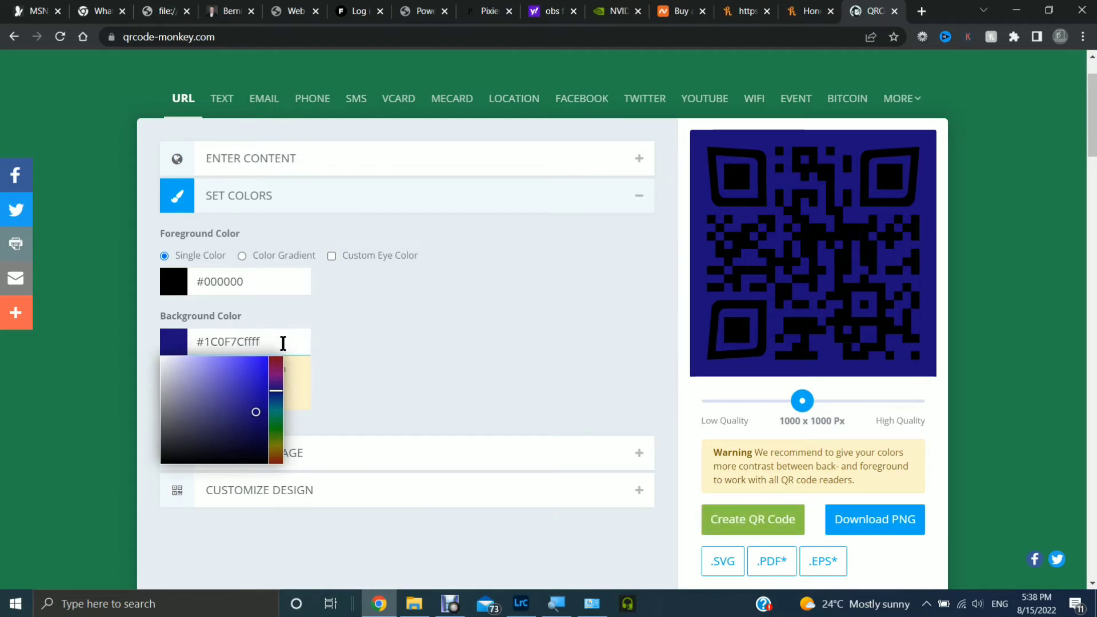
key(BackSpace)
key(BackSpace)
key(BackSpace)
key(BackSpace)
key(BackSpace)
key(BackSpace)
key(BackSpace)
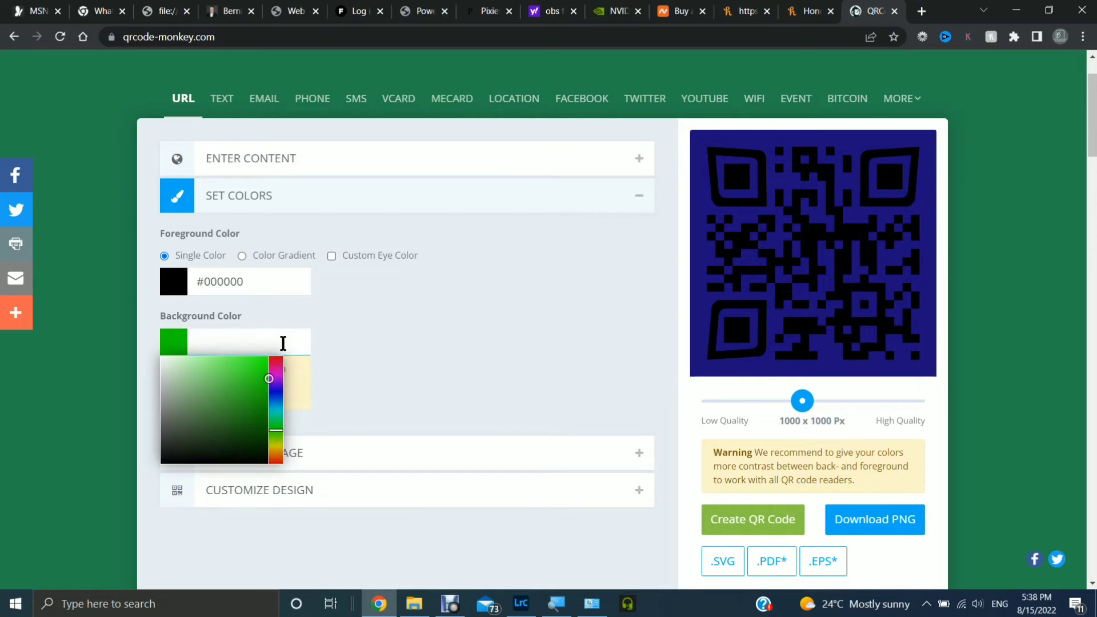
text(fff)
click(467, 312)
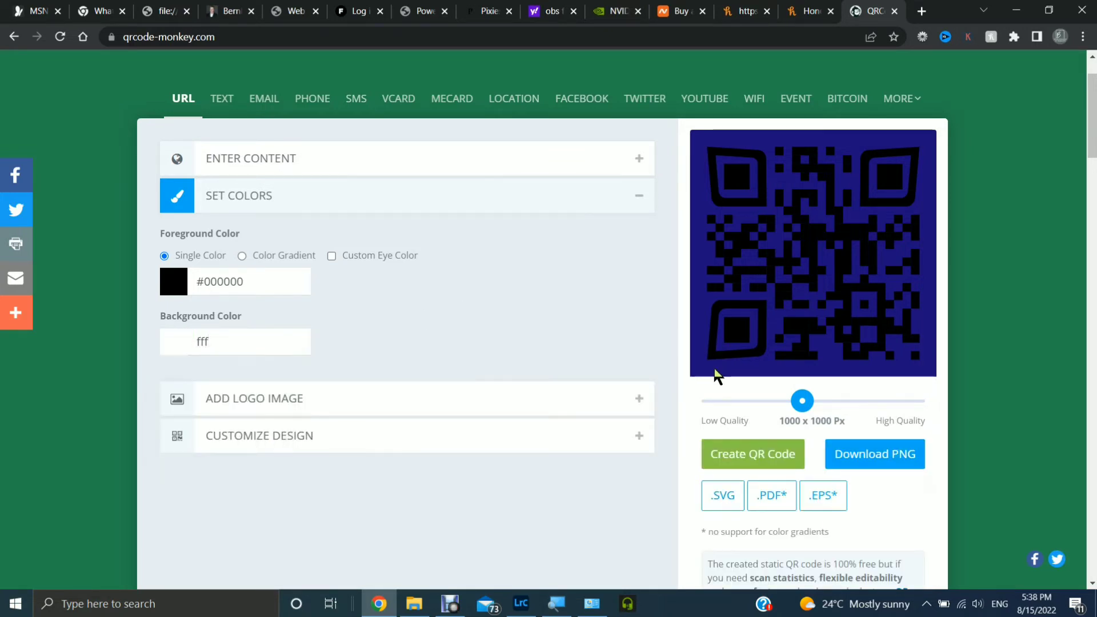
click(752, 454)
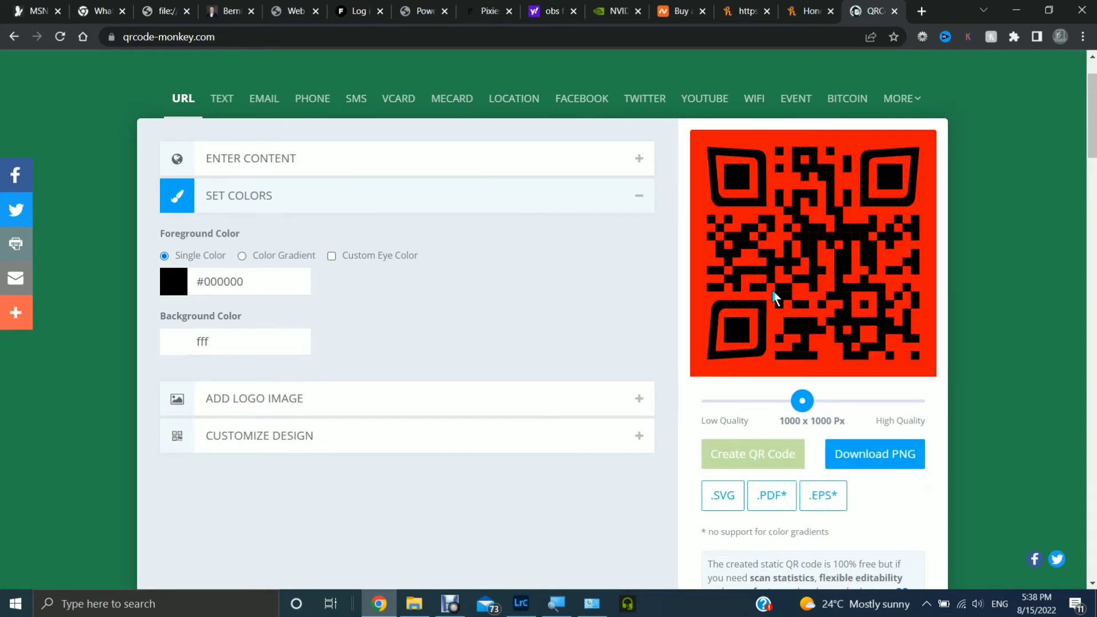
Confirm the background colour field reads #FFFFFF and close the colour chooser.
click(261, 343)
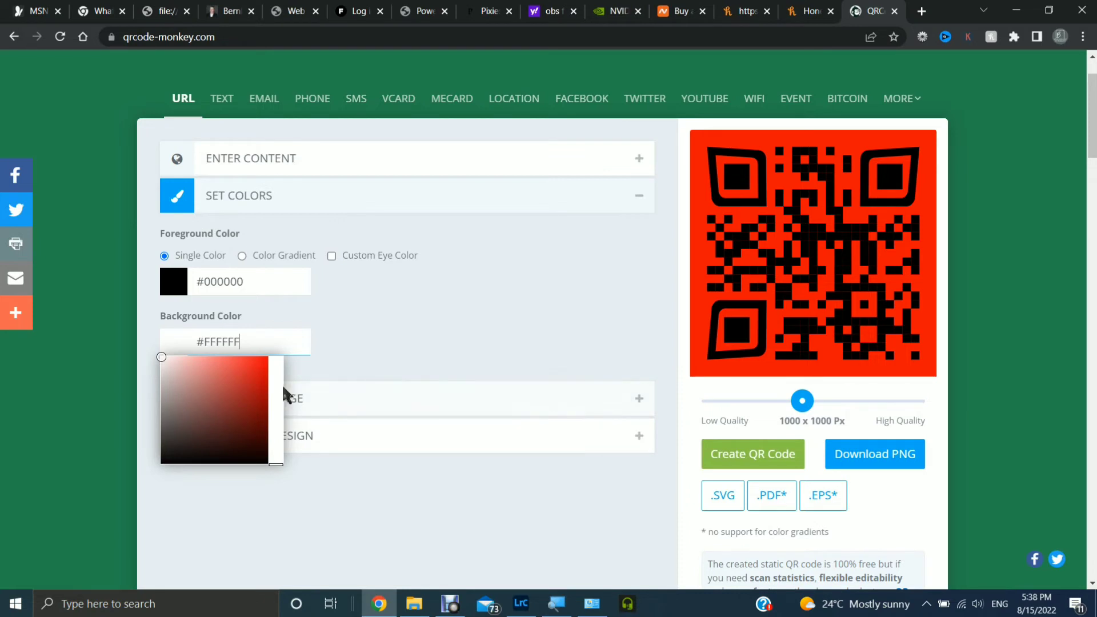
drag(176, 379, 154, 360)
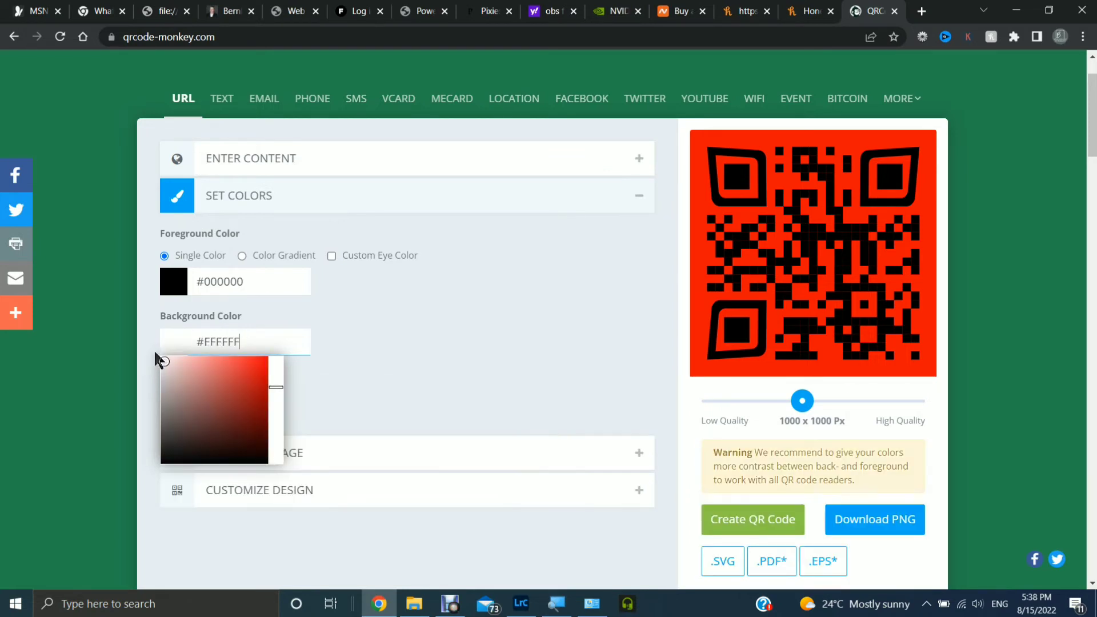
click(438, 330)
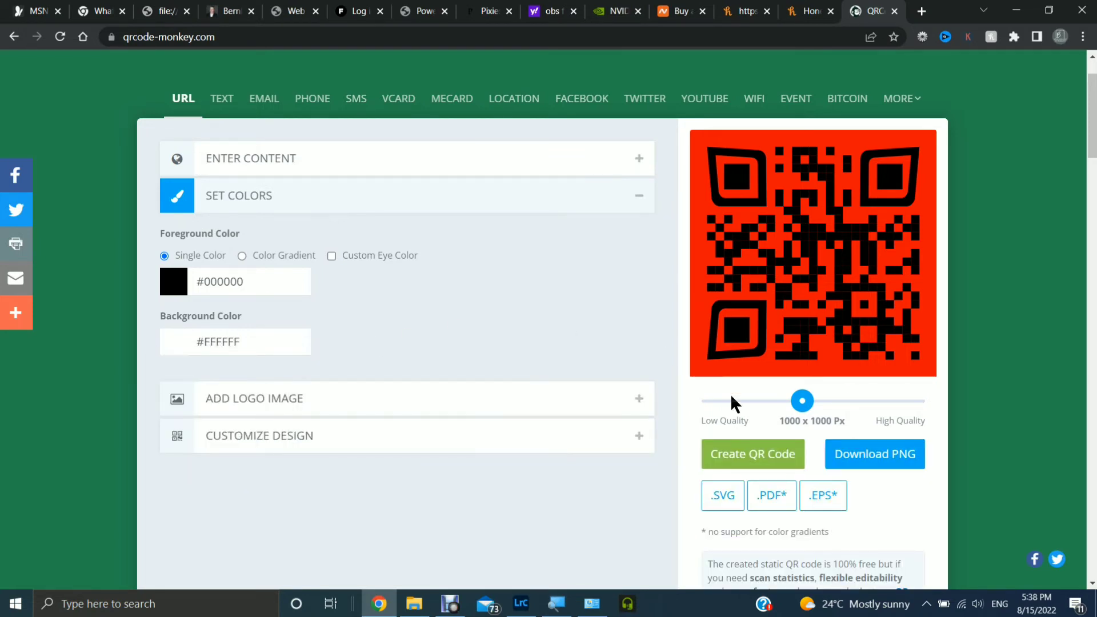
click(760, 454)
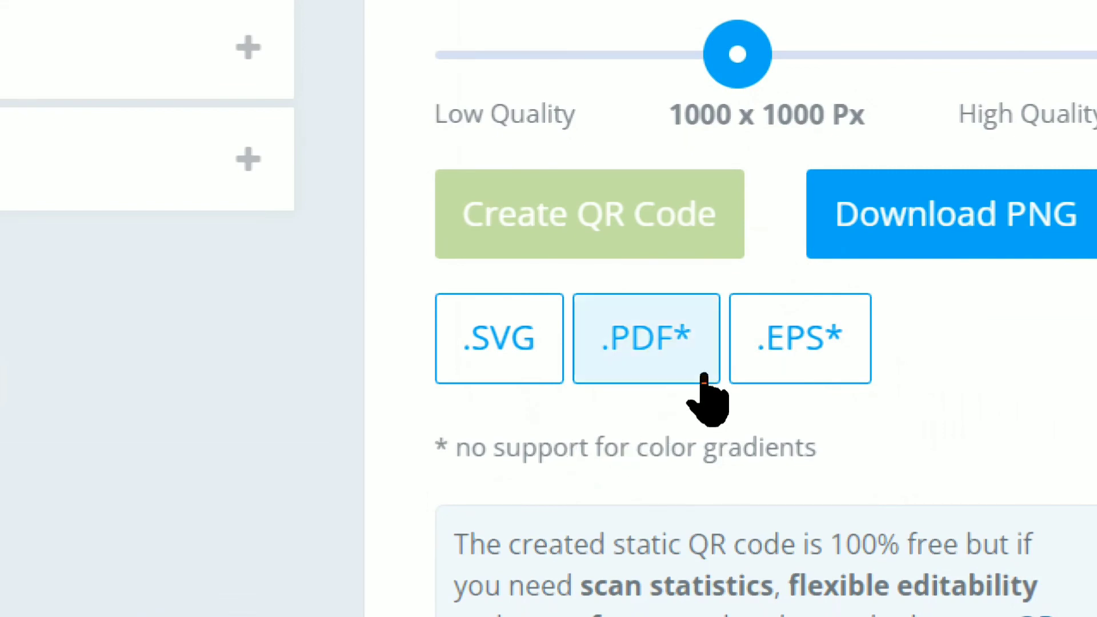
click(701, 372)
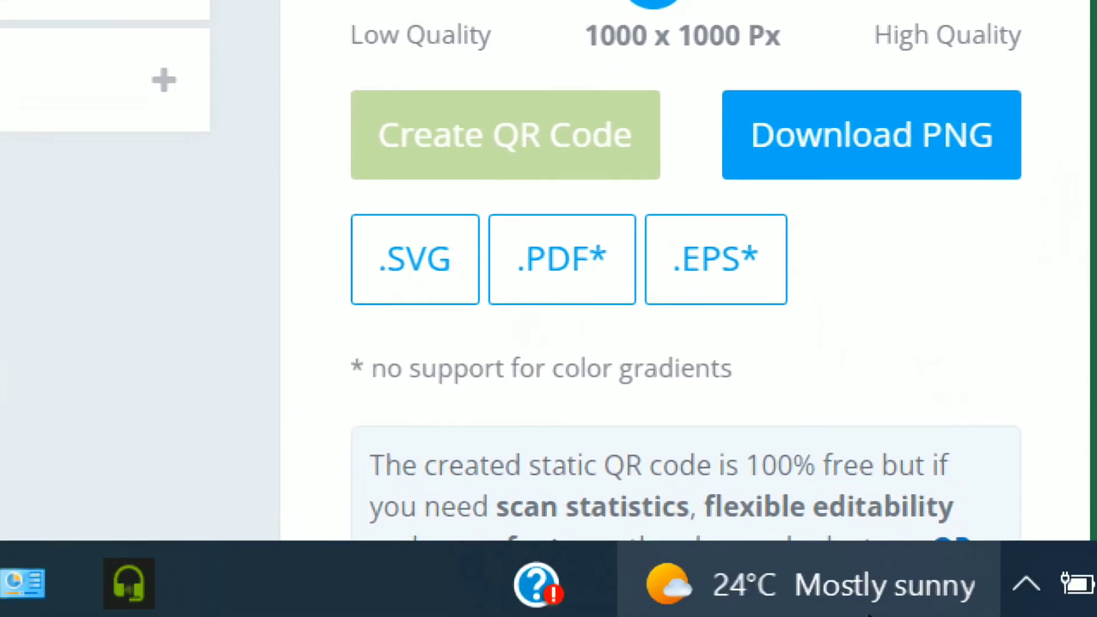
scroll(885, 343, down, 1)
scroll(885, 342, down, 1)
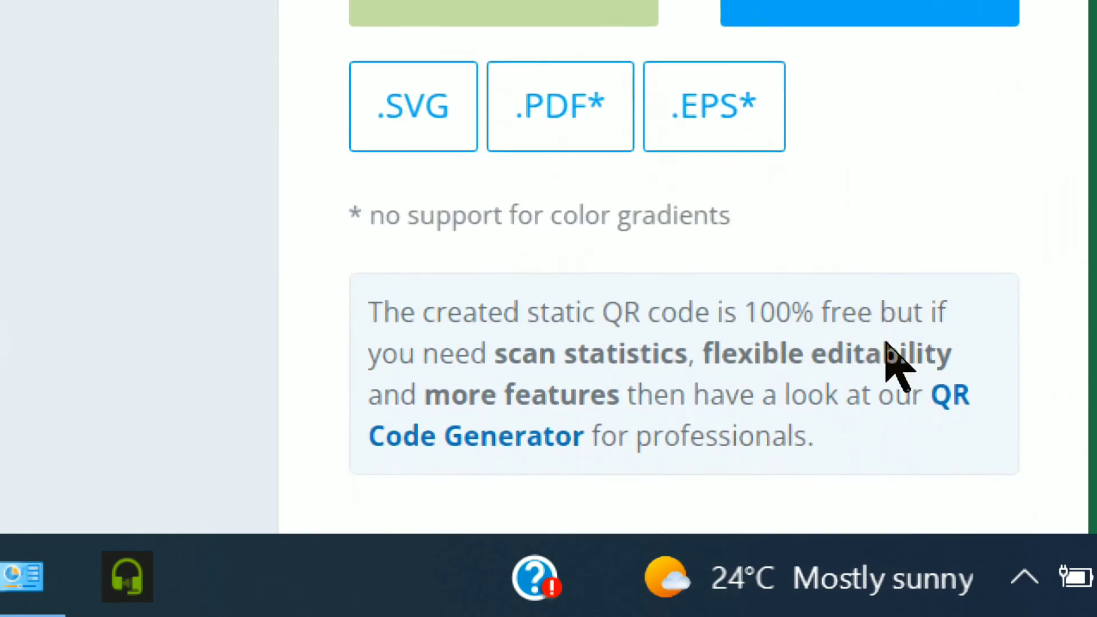
scroll(885, 343, up, 2)
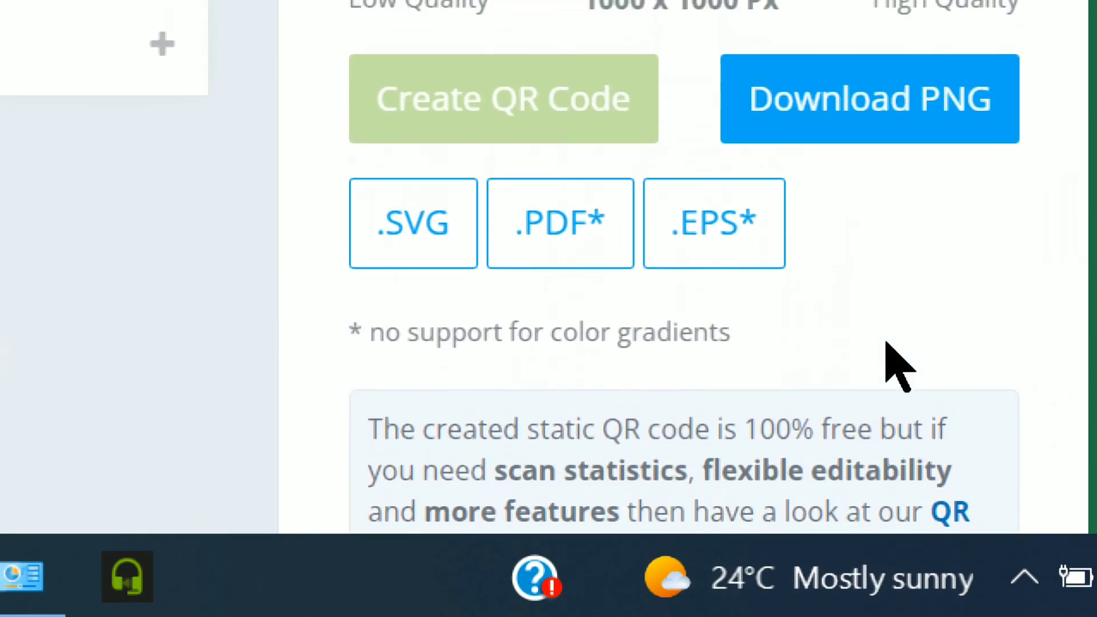